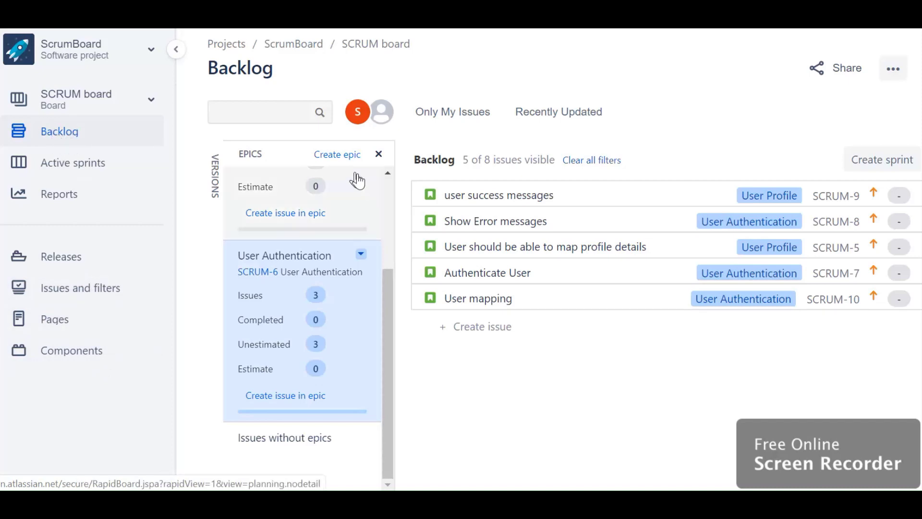
- Choose All issues in the EPICS panel so all 8 backlog issues show again, then close it
left_click(378, 153)
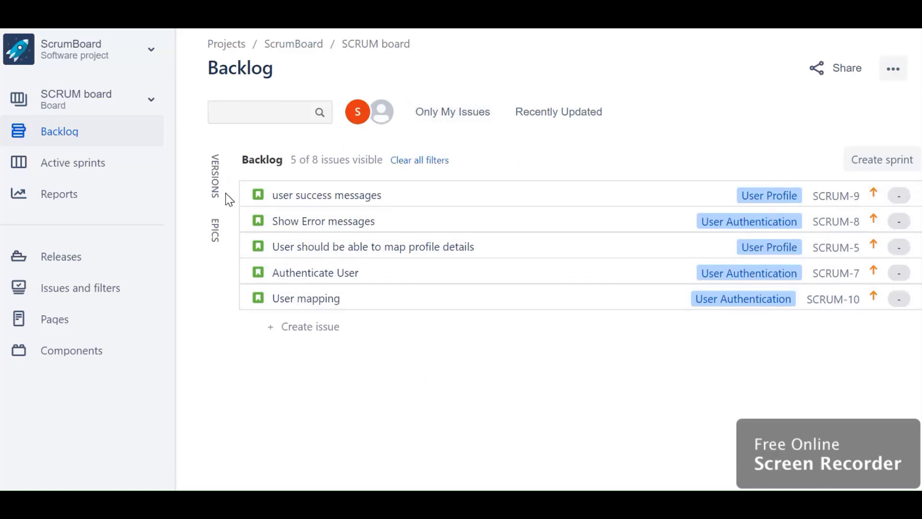
left_click(218, 234)
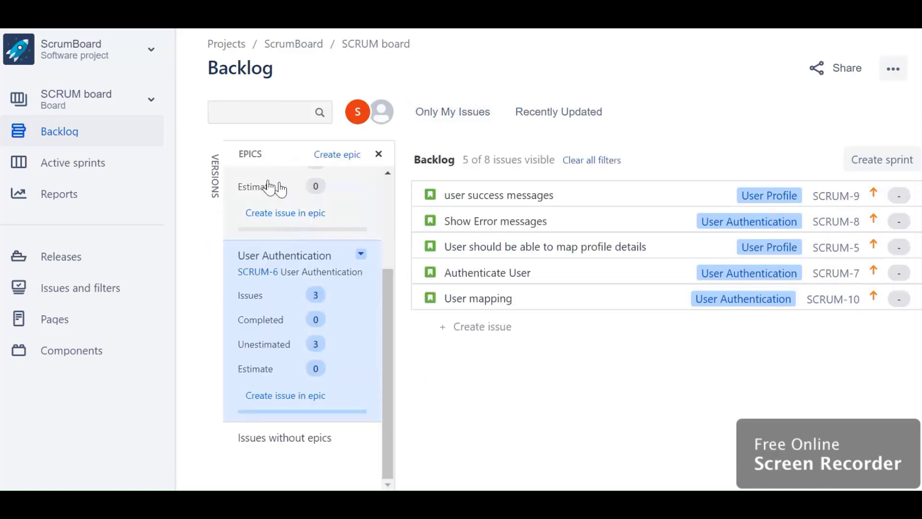
scroll(331, 197, "up", 3)
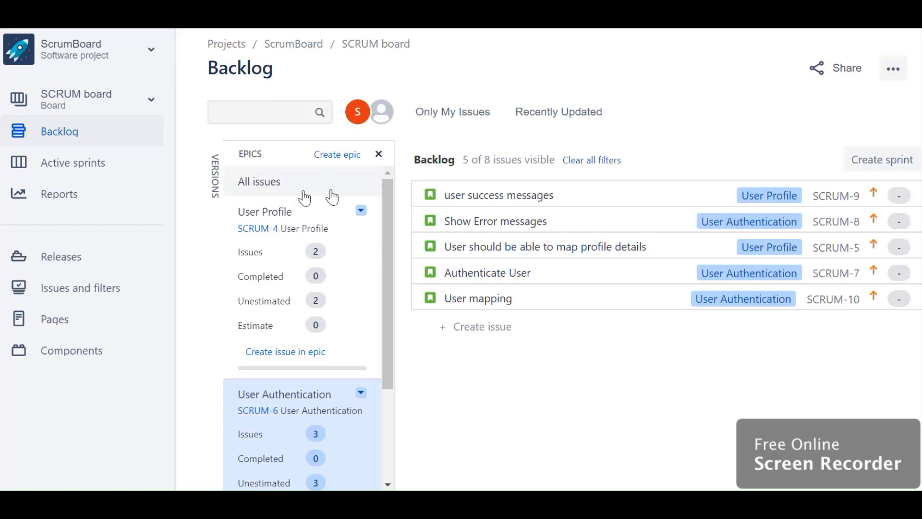
left_click(269, 192)
left_click(379, 153)
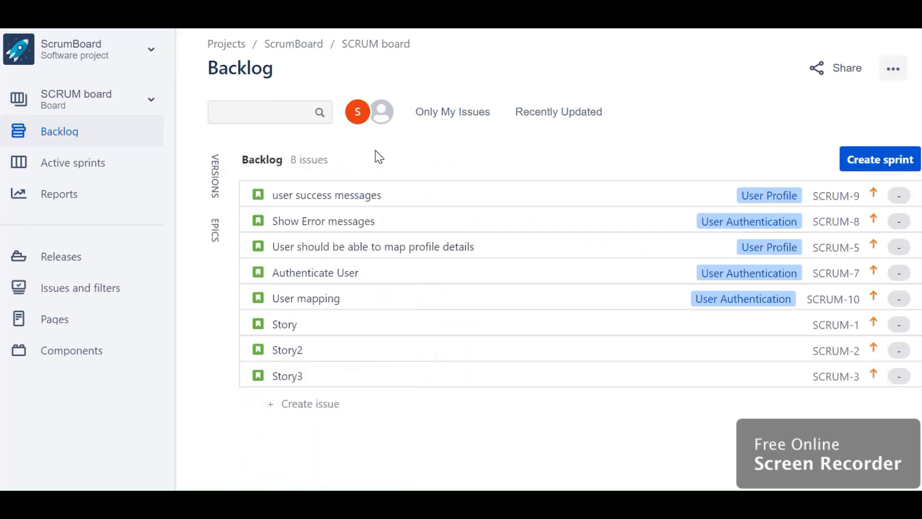
left_click(66, 164)
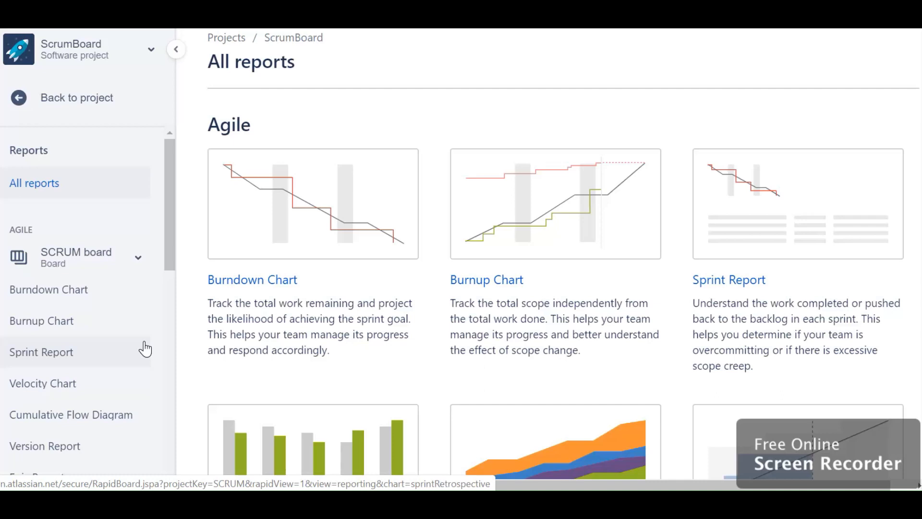
left_click(18, 97)
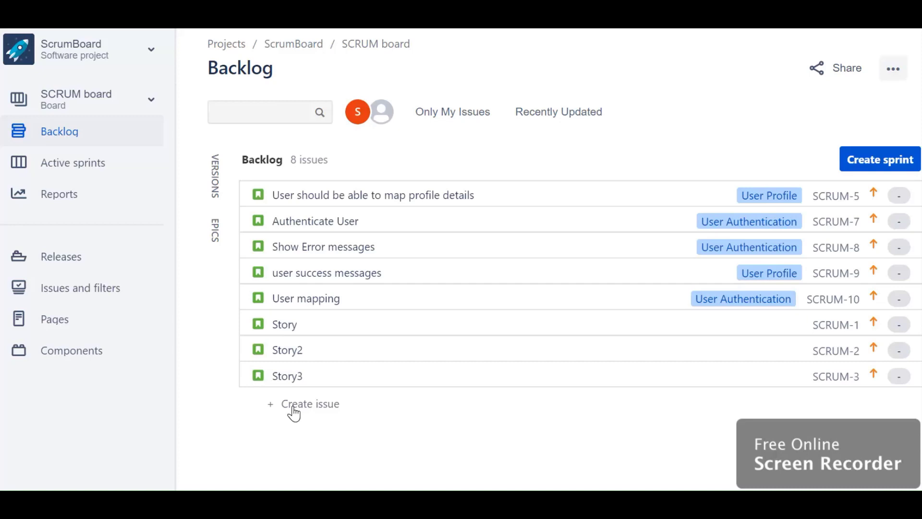
- Open the full Create issue form for a ScrumBoard Story and enter the summary 'Profile Deletion'
left_click(294, 406)
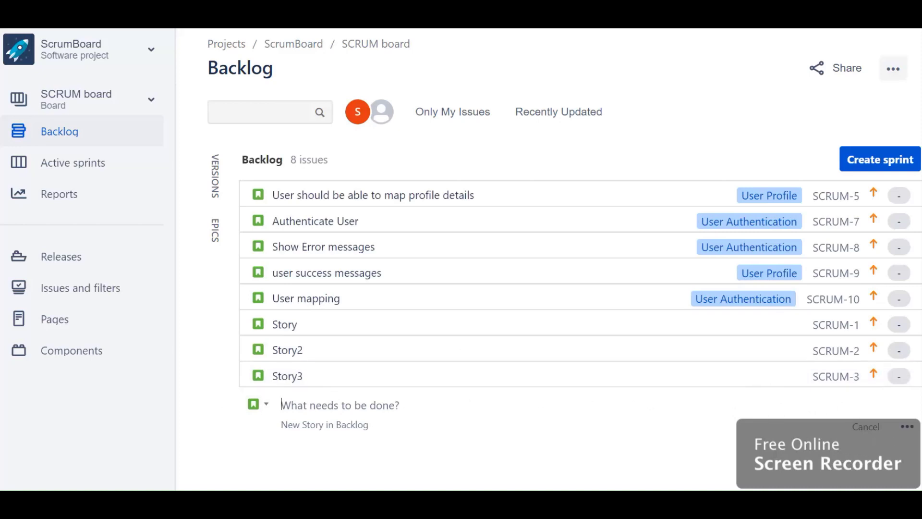
left_click(907, 427)
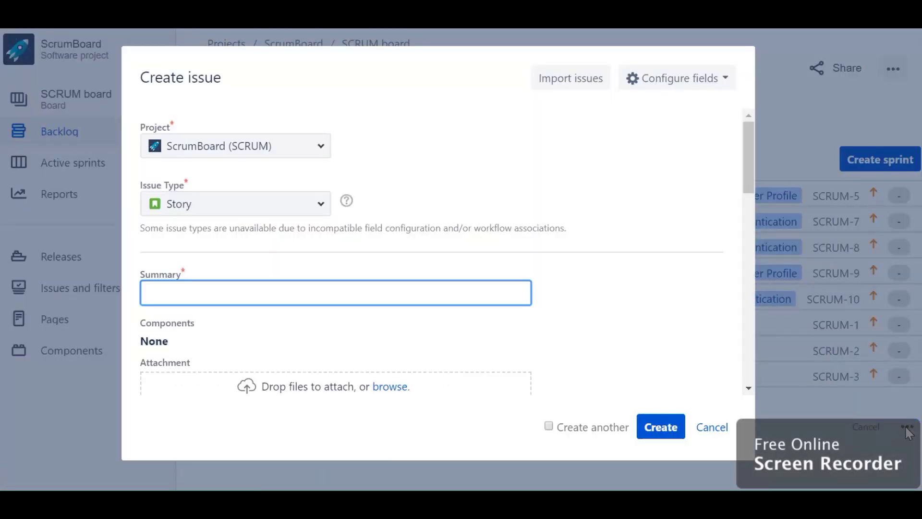
left_click(712, 79)
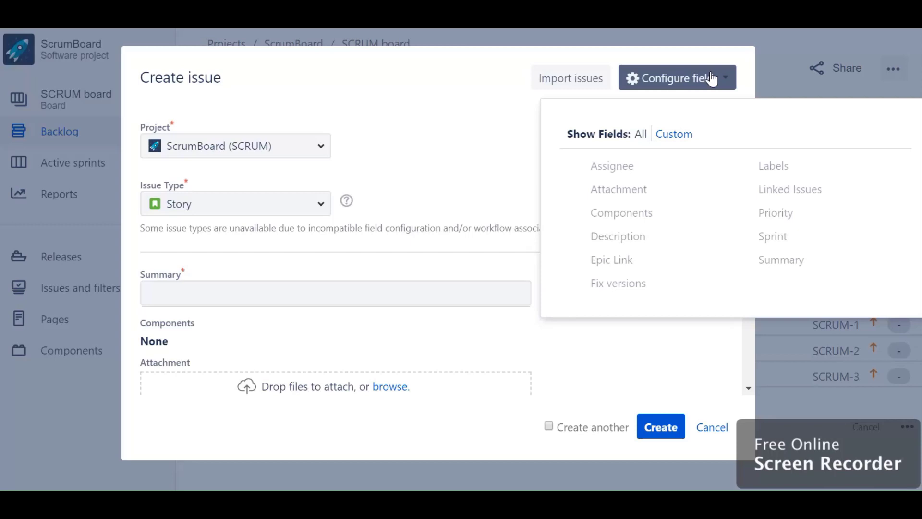
left_click(501, 123)
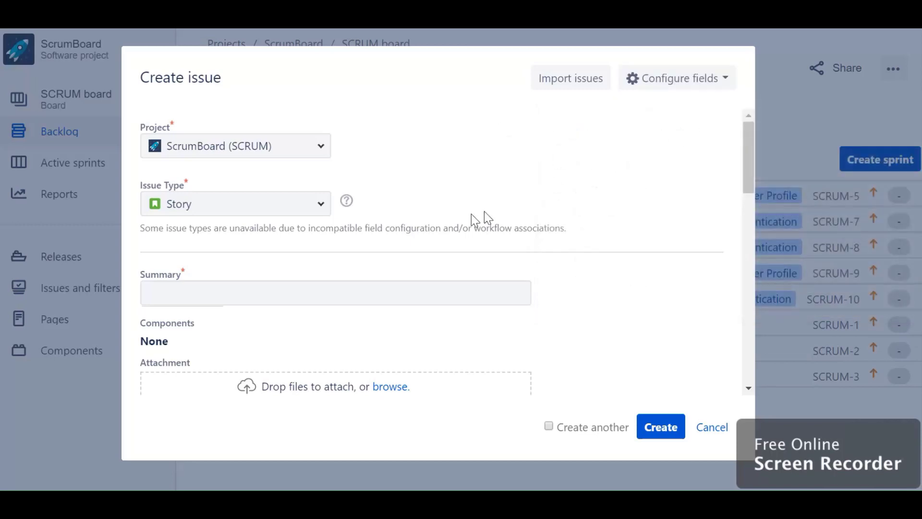
left_click(270, 300)
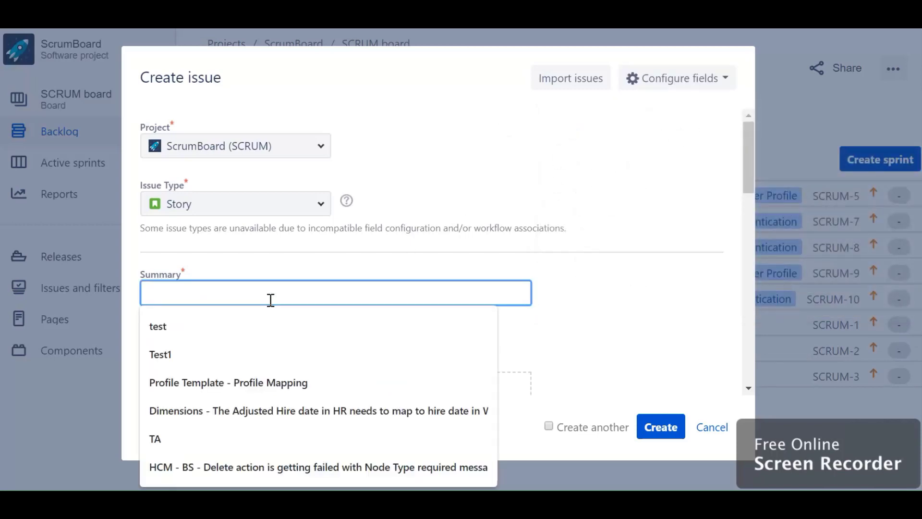
type("Profile ")
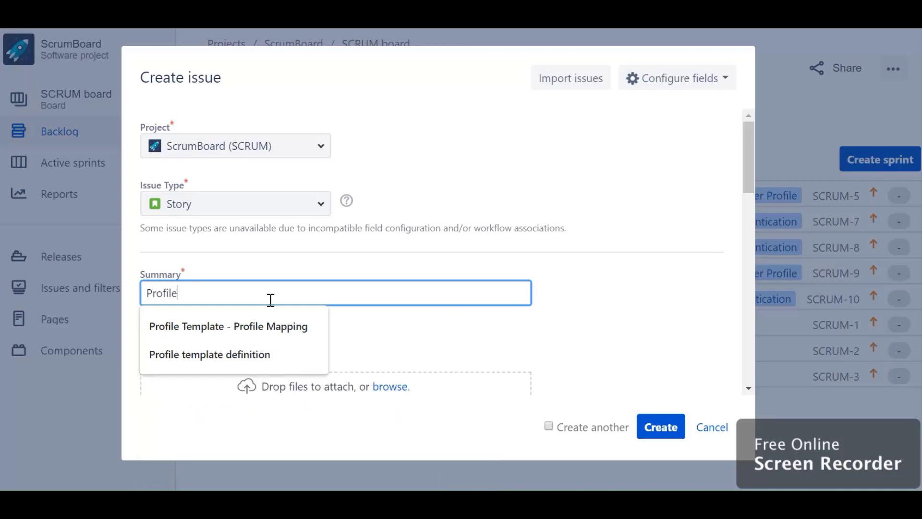
type("Deletion")
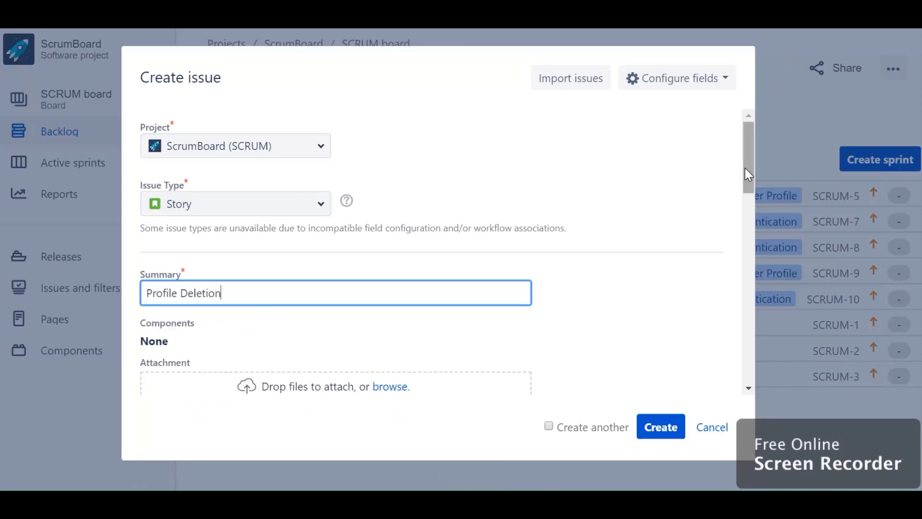
left_click_drag(745, 168, 802, 359)
- Set Epic Link to User Authentication, leave Sprint empty, and create the story as SCRUM-11
left_click(413, 290)
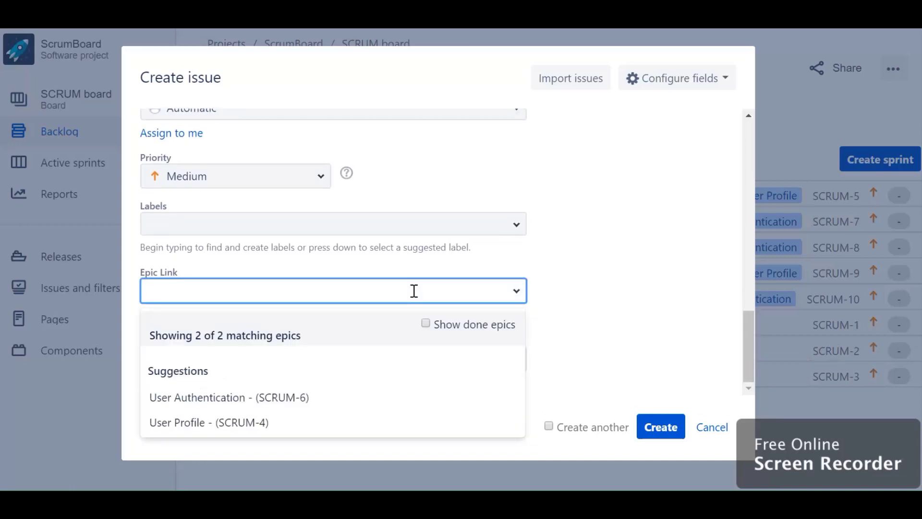
left_click(243, 400)
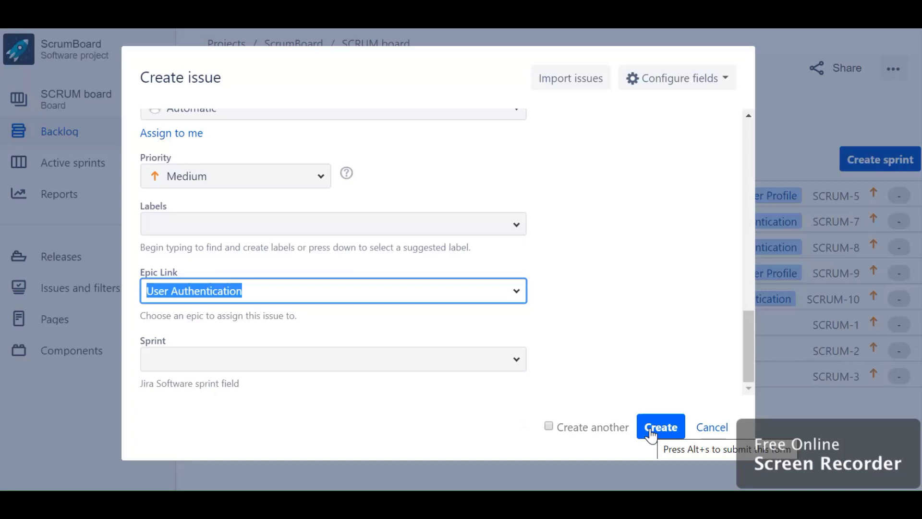
left_click(450, 361)
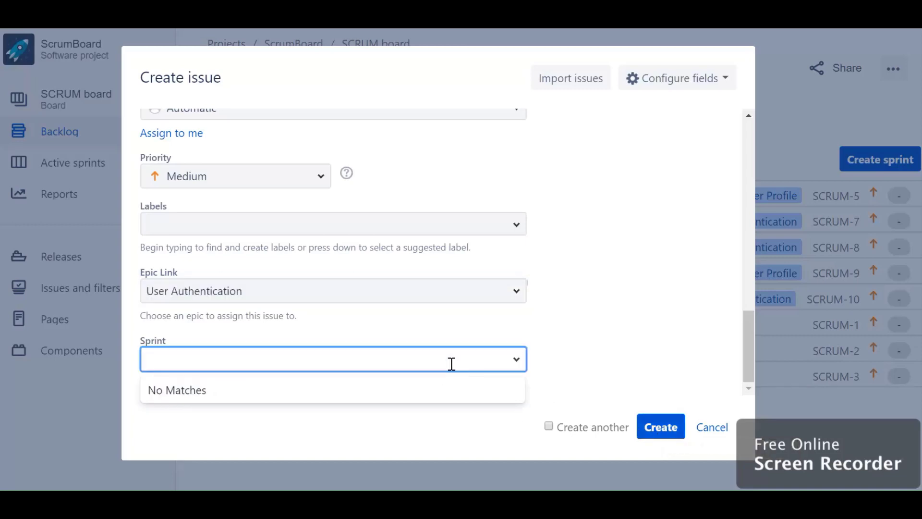
left_click(574, 364)
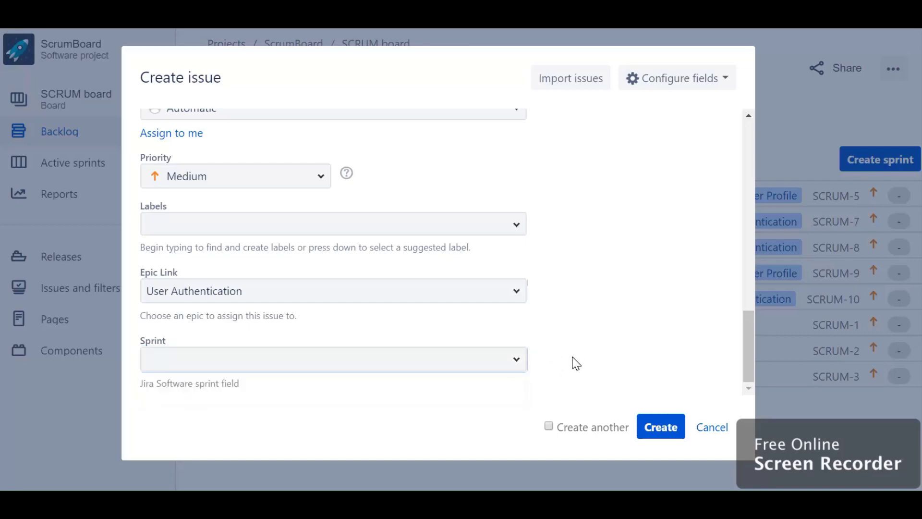
left_click(662, 430)
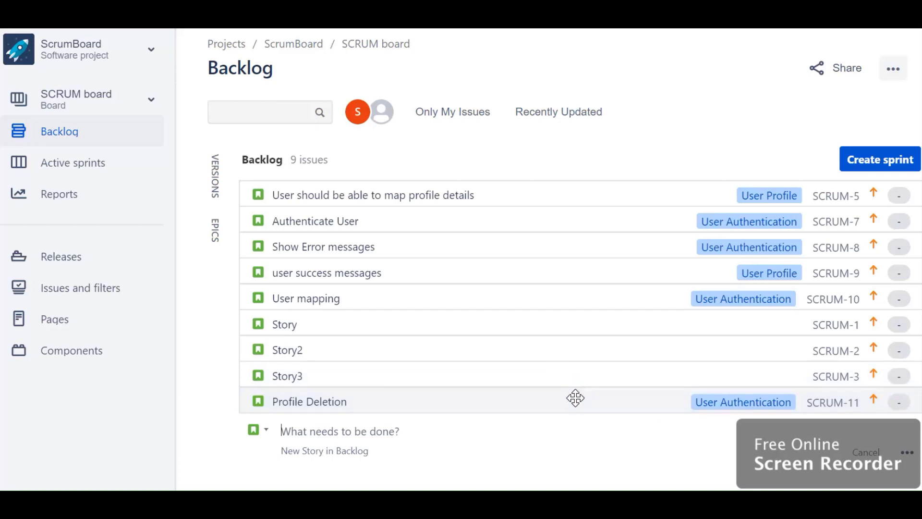
- Create an empty SCRUM Sprint 1 with 0 issues above the 9-issue backlog
left_click(575, 398)
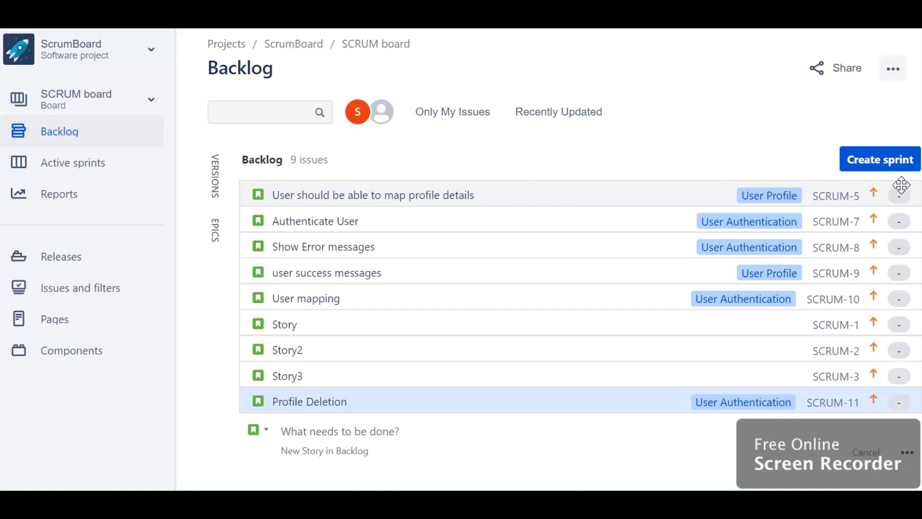
left_click(886, 168)
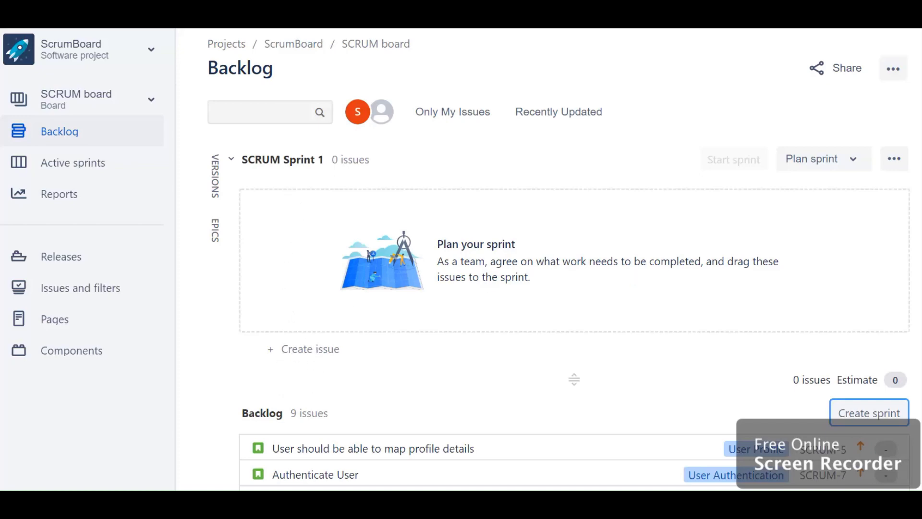
- Drag Show Error messages, user success messages, Authenticate User, User mapping and SCRUM-5 into SCRUM Sprint 1
scroll(362, 364, "down", 2)
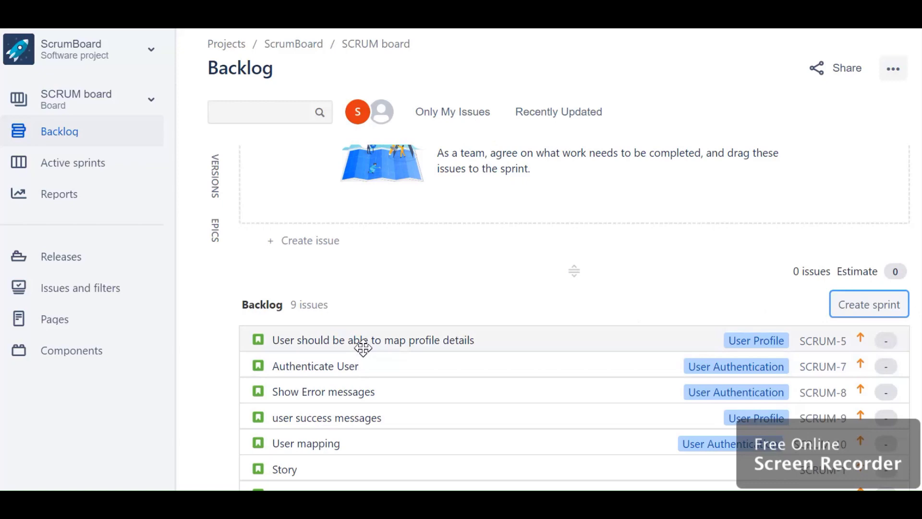
left_click_drag(362, 343, 367, 251)
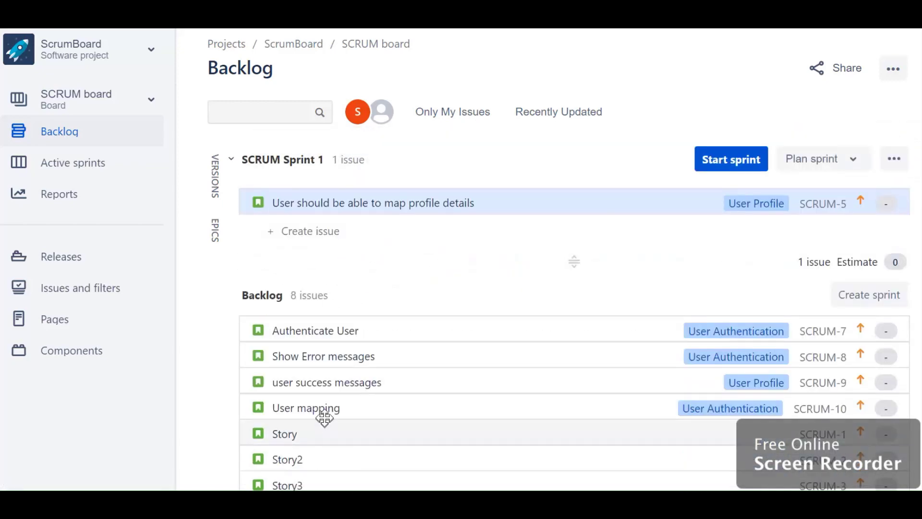
left_click_drag(325, 361, 331, 235)
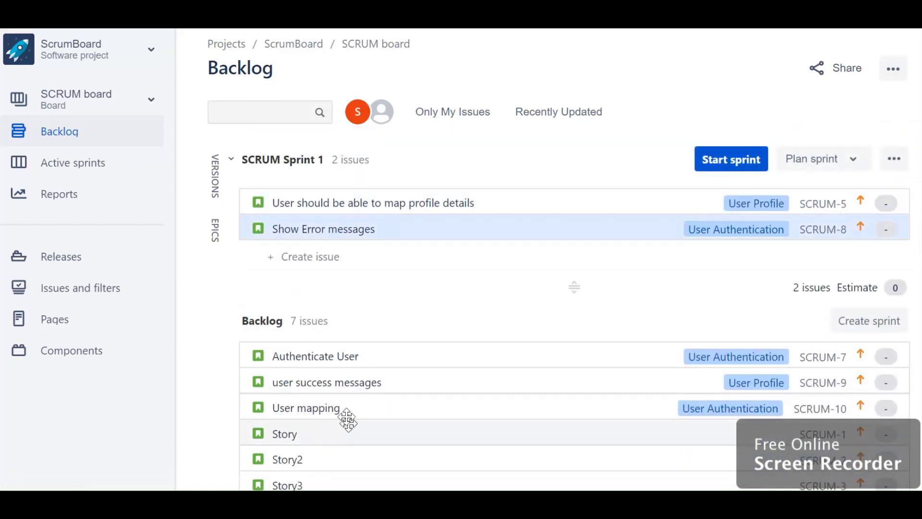
left_click_drag(316, 393, 309, 253)
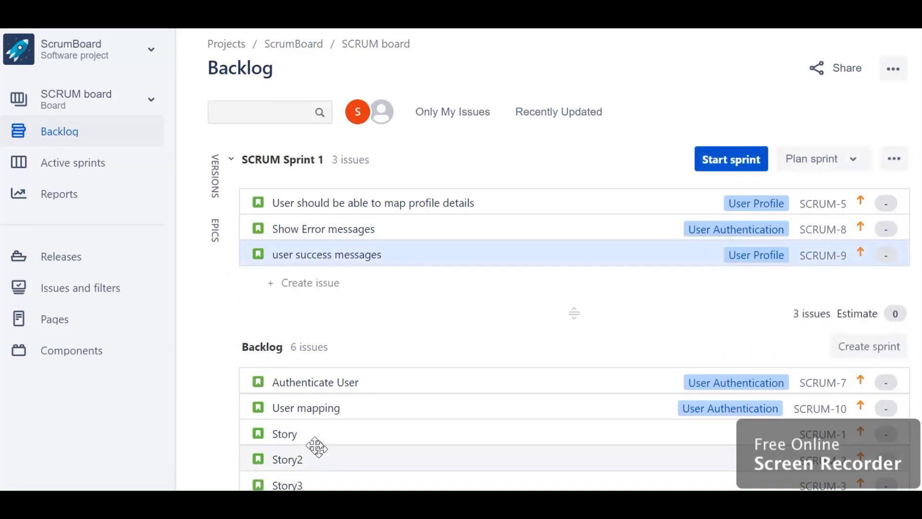
left_click_drag(287, 386, 295, 288)
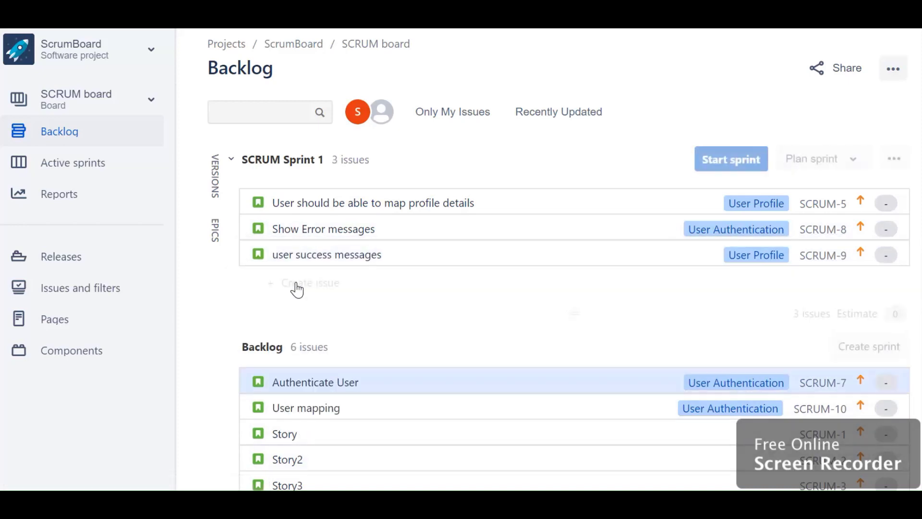
left_click_drag(298, 379, 304, 230)
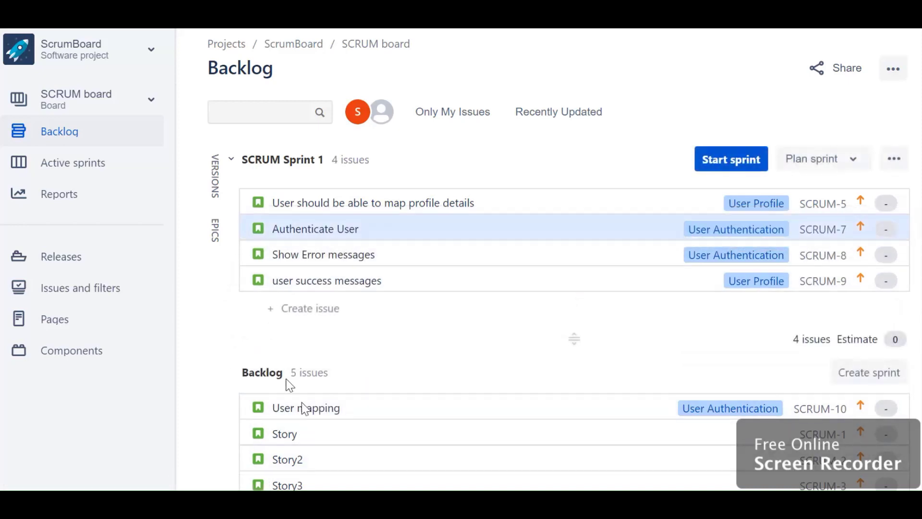
left_click_drag(318, 412, 319, 228)
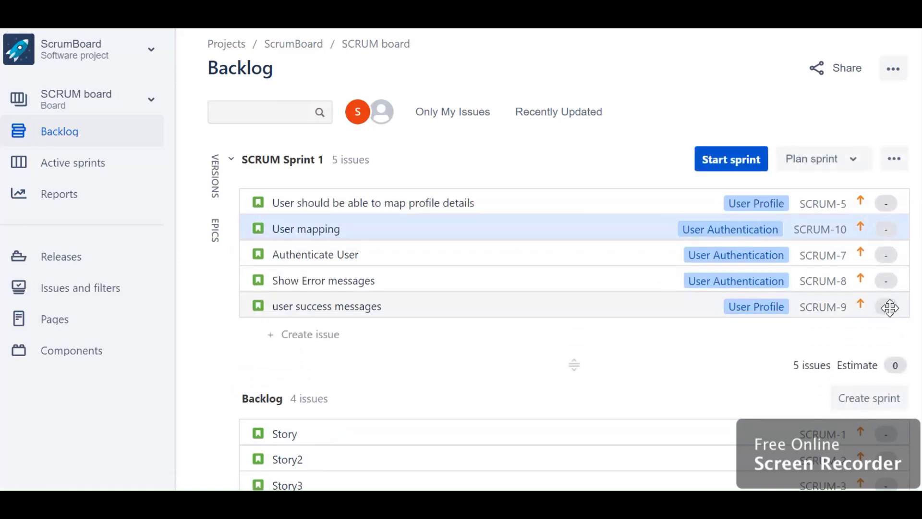
- Drag Profile Deletion into the sprint, move user success messages to second and Authenticate User last
scroll(574, 288, "down", 2)
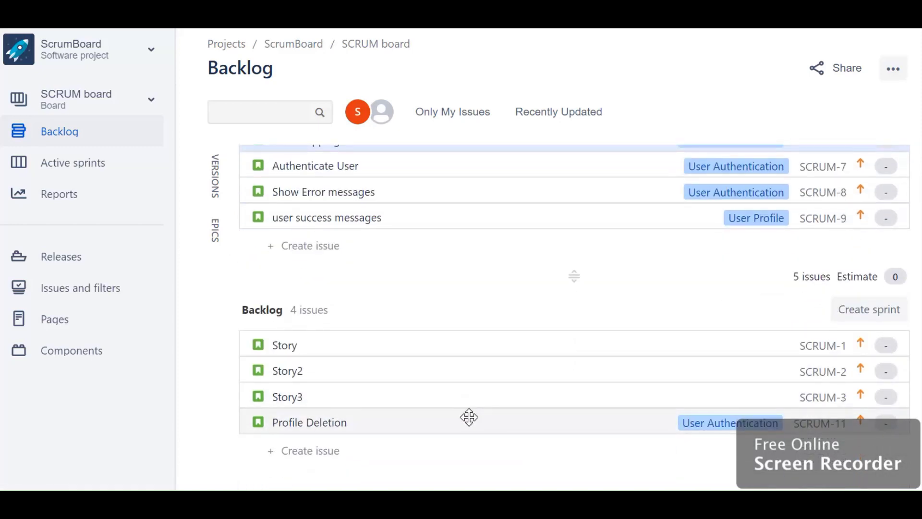
left_click_drag(470, 414, 467, 255)
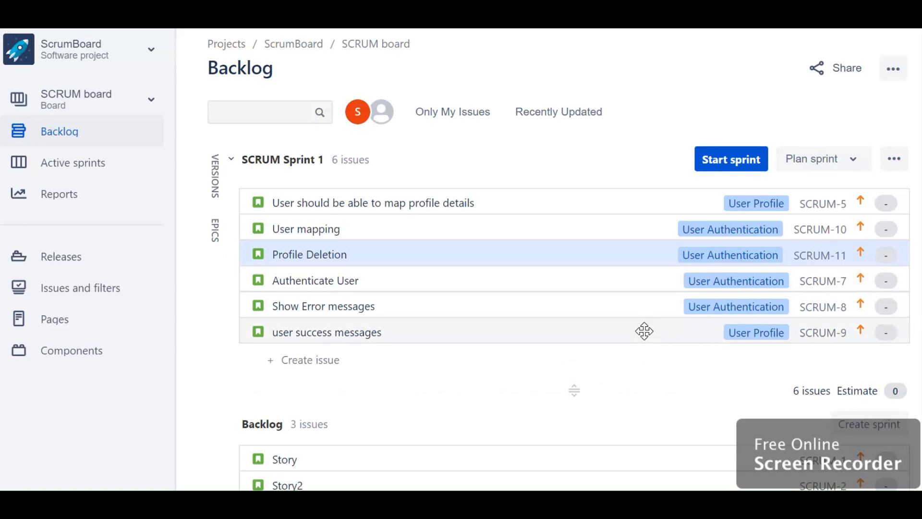
left_click_drag(644, 331, 644, 237)
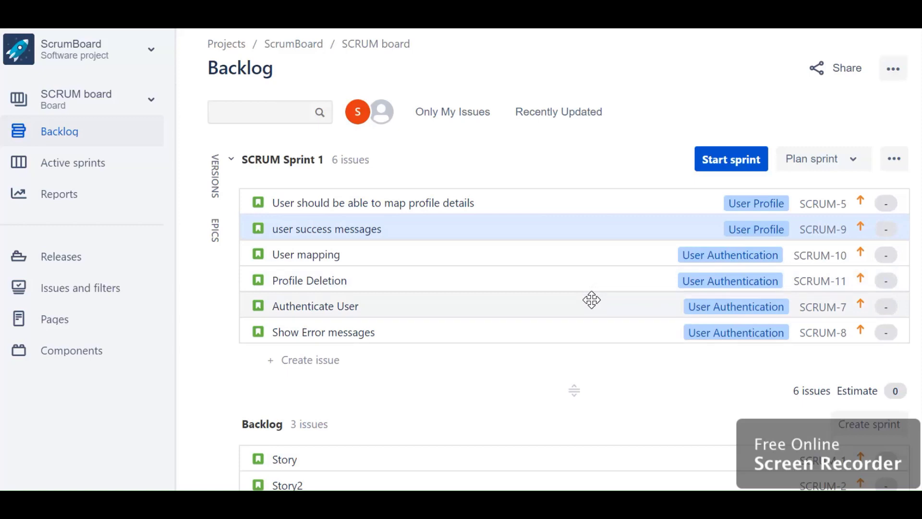
left_click_drag(591, 300, 597, 337)
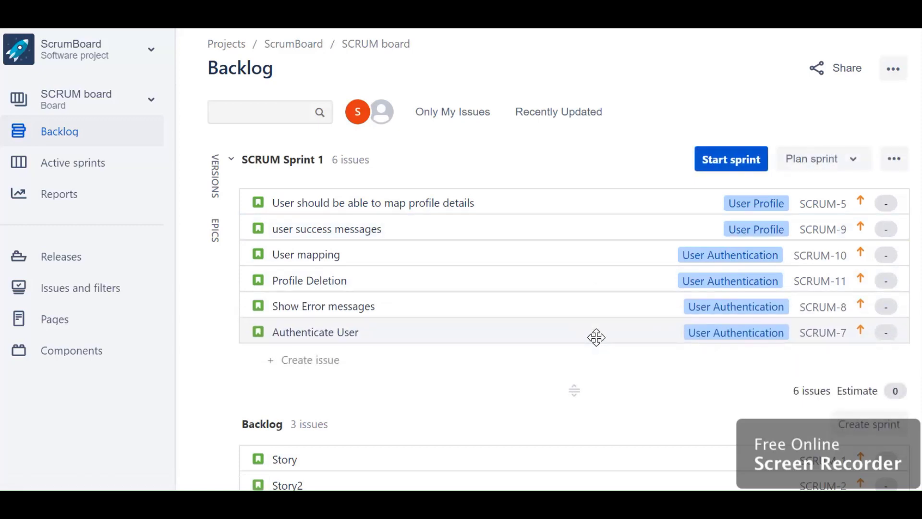
left_click(596, 337)
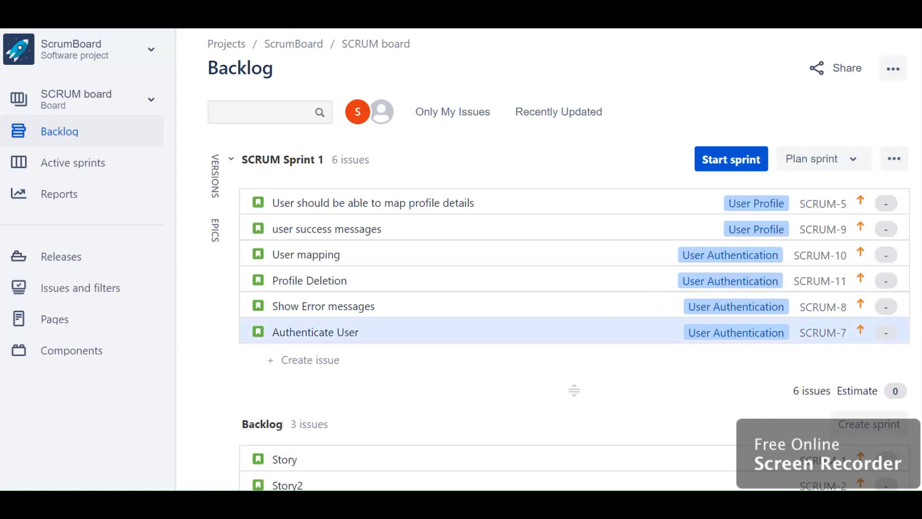
- Edit the sprint to name it Ninja Sprint1 with the goal '* Achieve User Authentication'
left_click(894, 159)
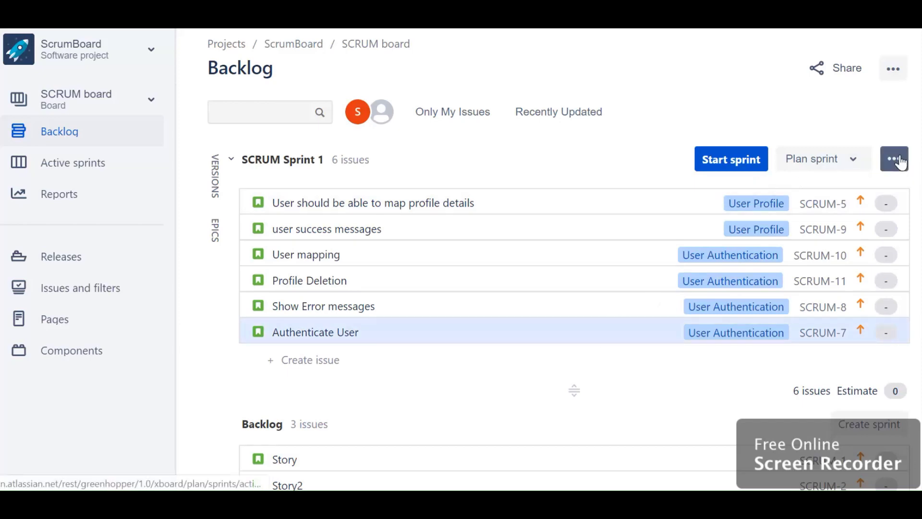
left_click(825, 193)
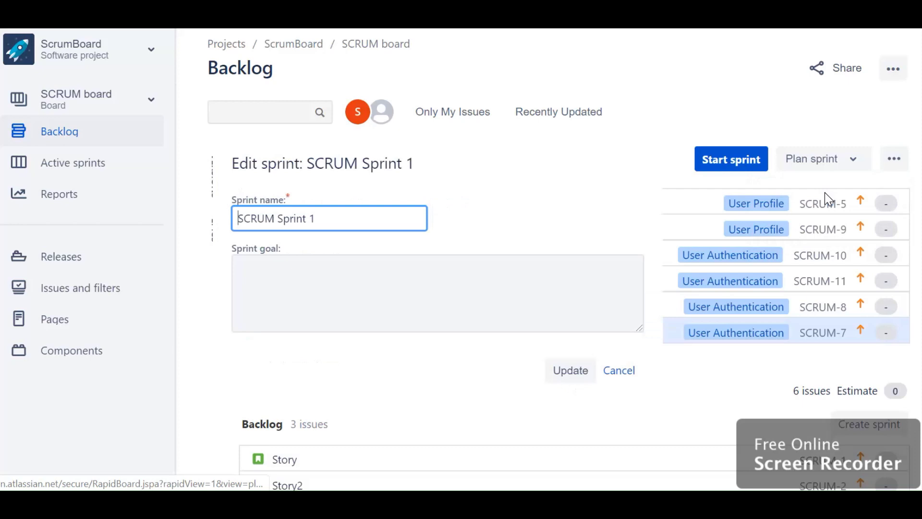
left_click_drag(327, 220, 167, 210)
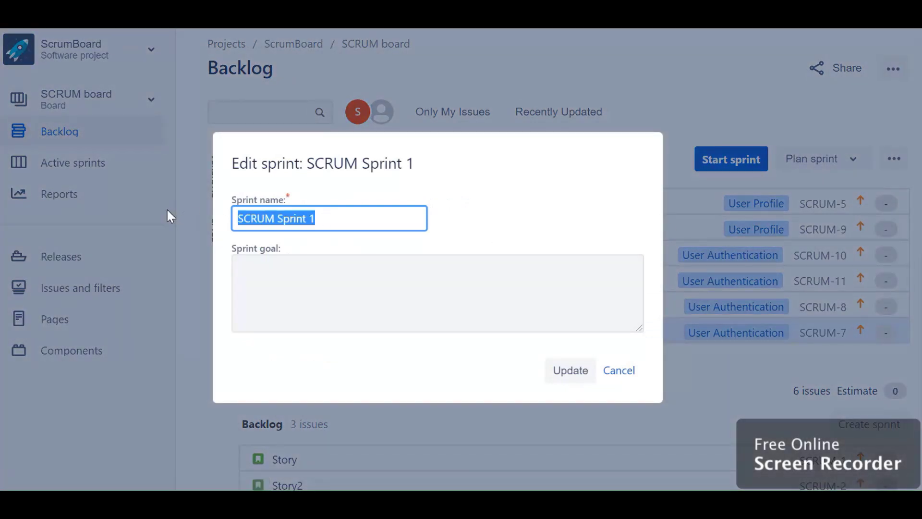
type("Ni")
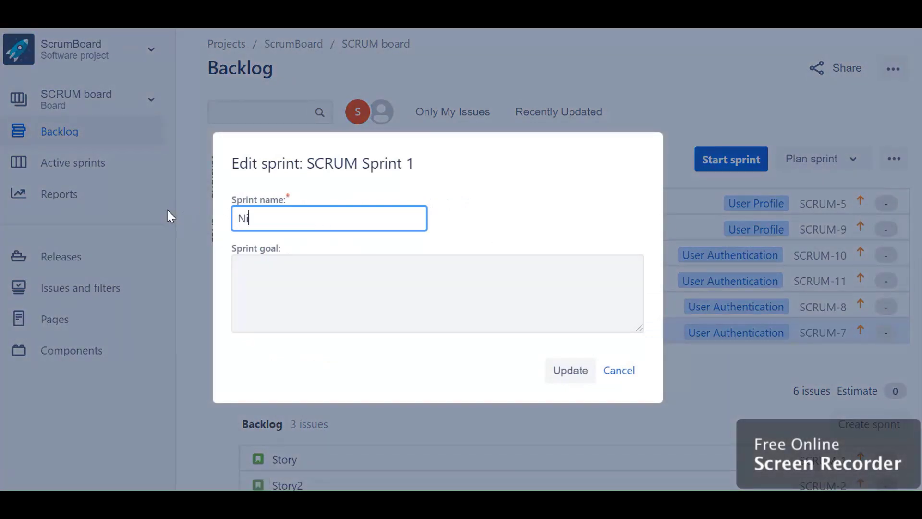
type("nja Sprint1")
key("Tab")
type("*")
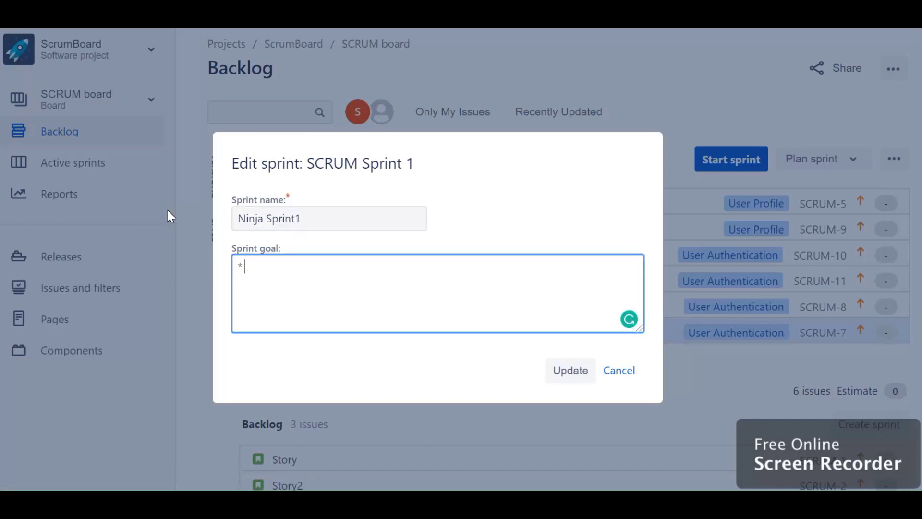
type(" Achieve User Authentication")
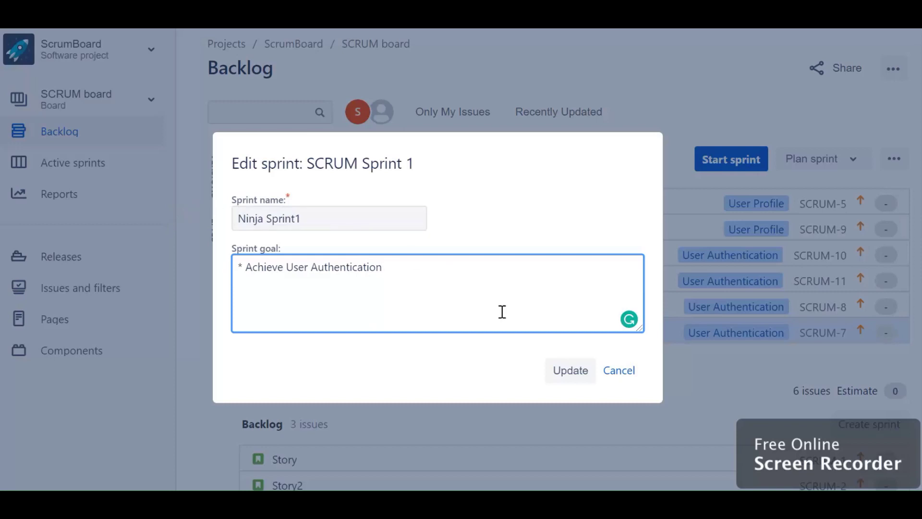
left_click(571, 371)
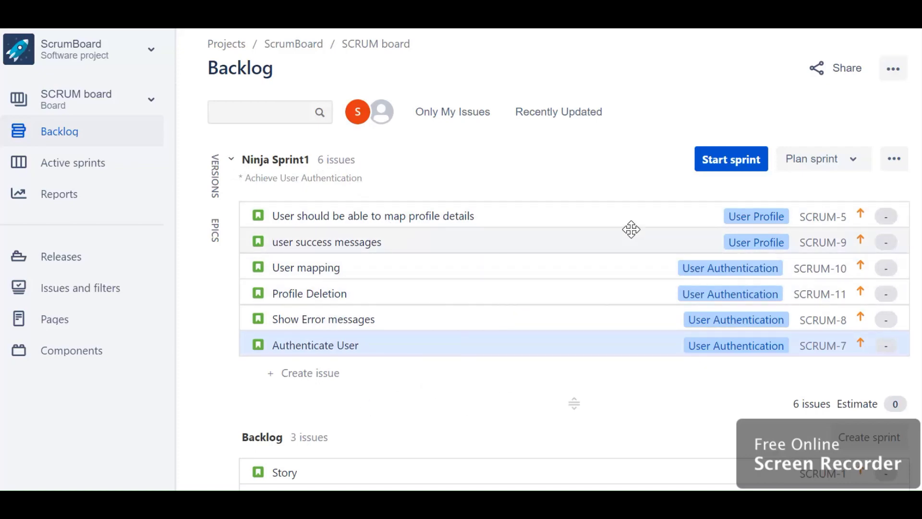
- Start Ninja Sprint1 with a 2-week duration from 28/Oct/19 to 11/Nov/19
left_click(729, 162)
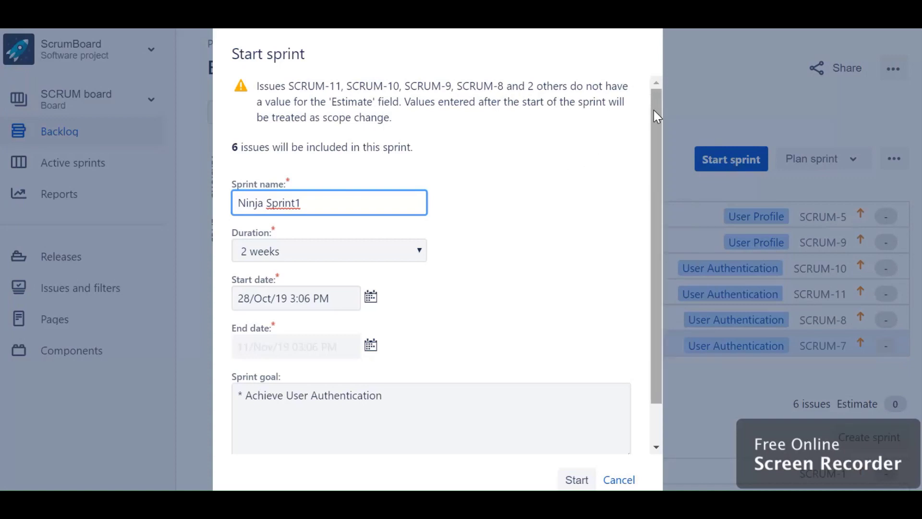
left_click_drag(654, 111, 653, 148)
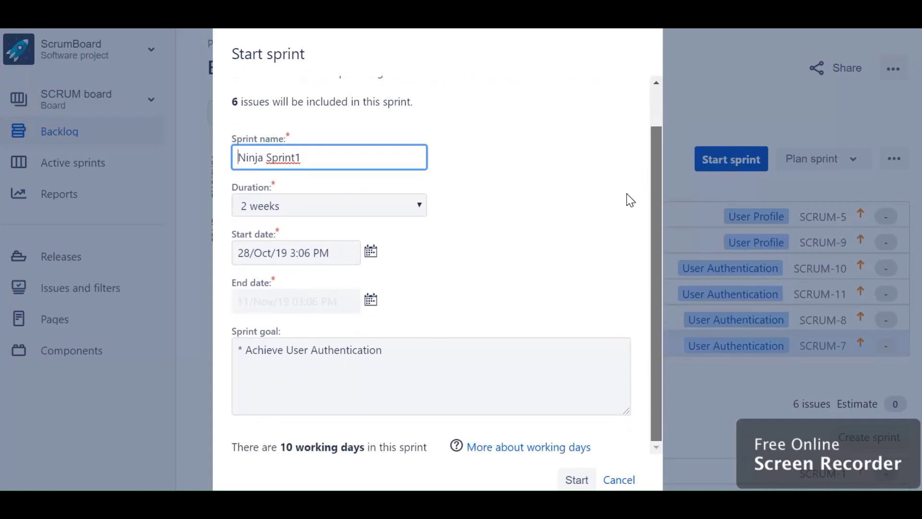
left_click(375, 212)
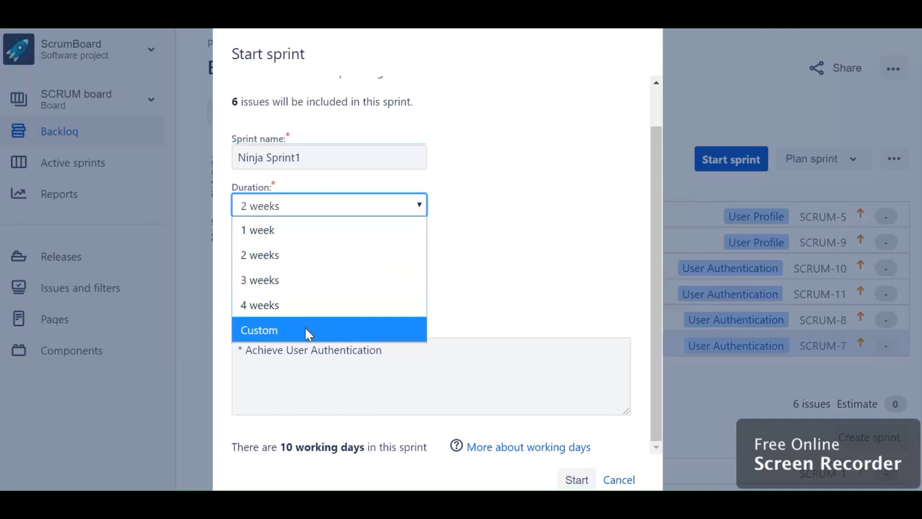
left_click(281, 252)
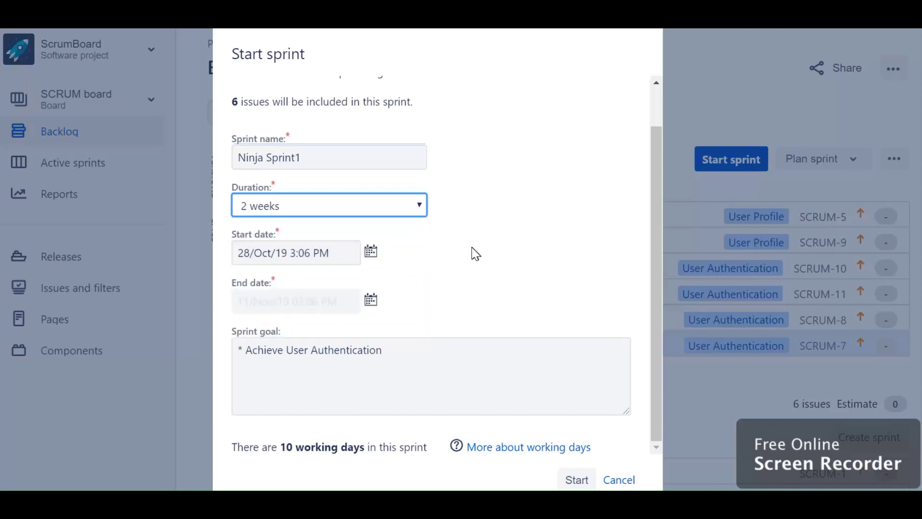
left_click(371, 252)
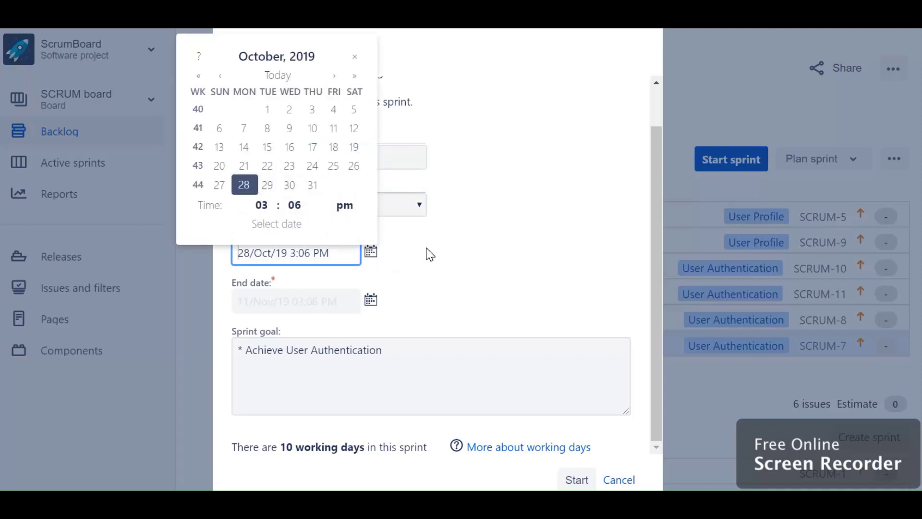
left_click(426, 254)
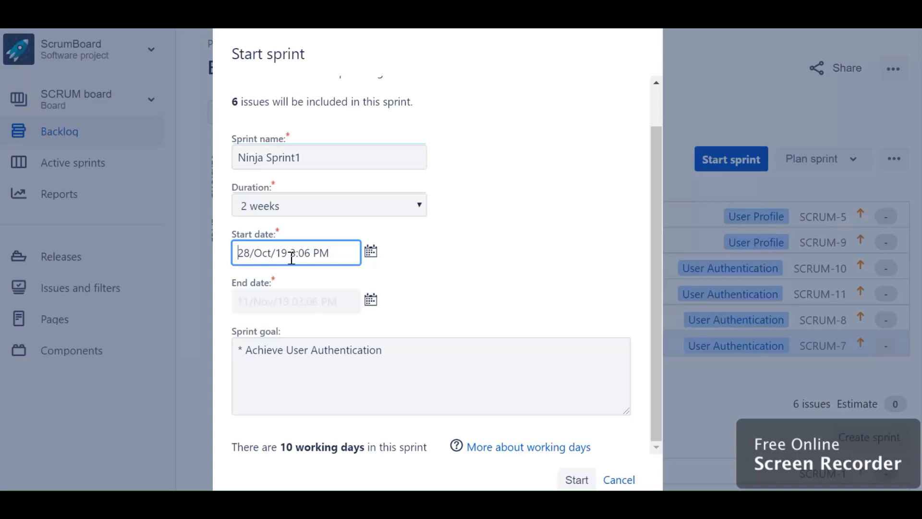
left_click(421, 361)
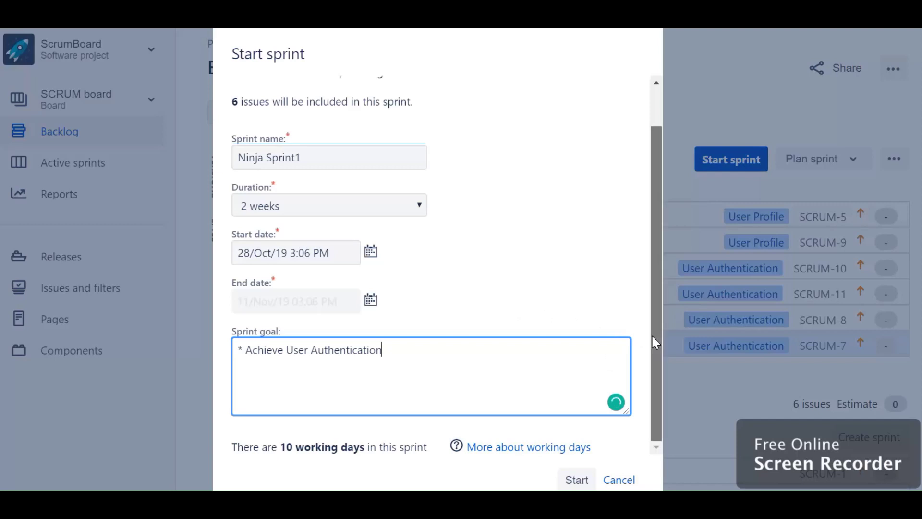
left_click(578, 479)
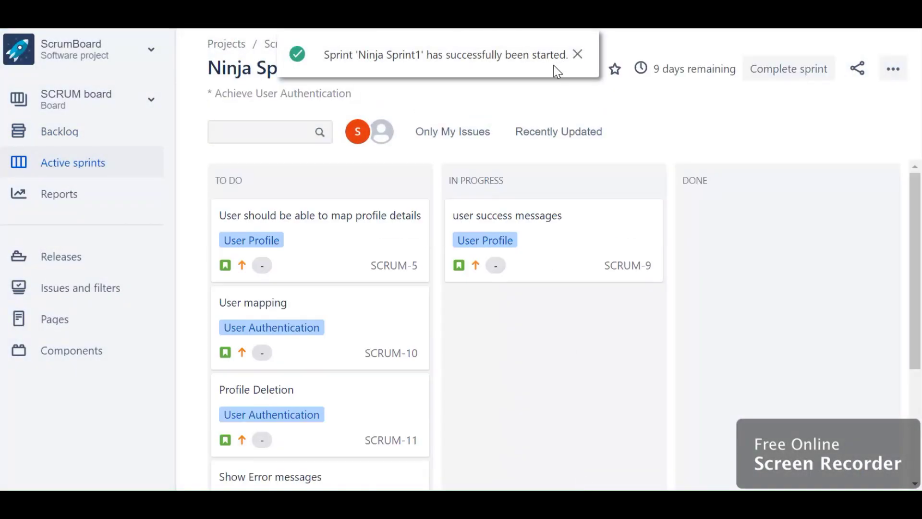
- Drag the user success messages and User mapping cards back to TO DO, emptying In Progress and Done
left_click(578, 56)
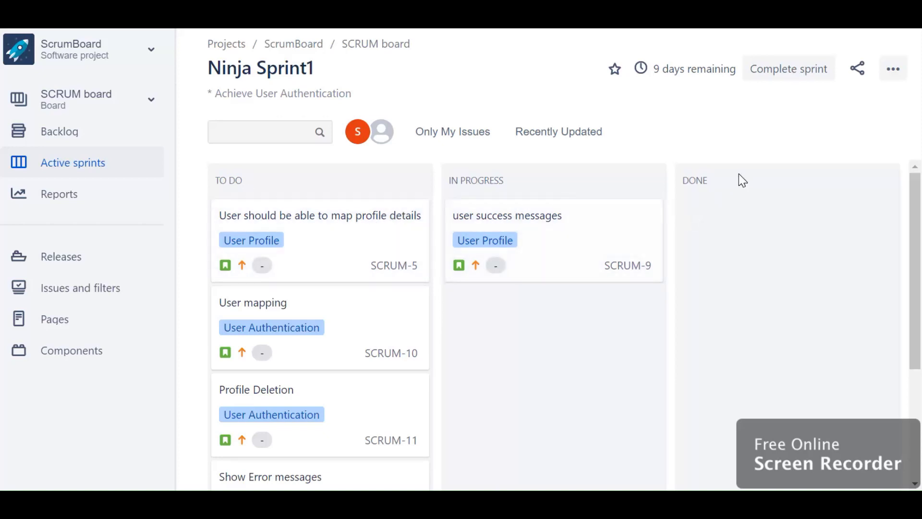
left_click_drag(602, 242, 353, 263)
left_click_drag(390, 406, 745, 241)
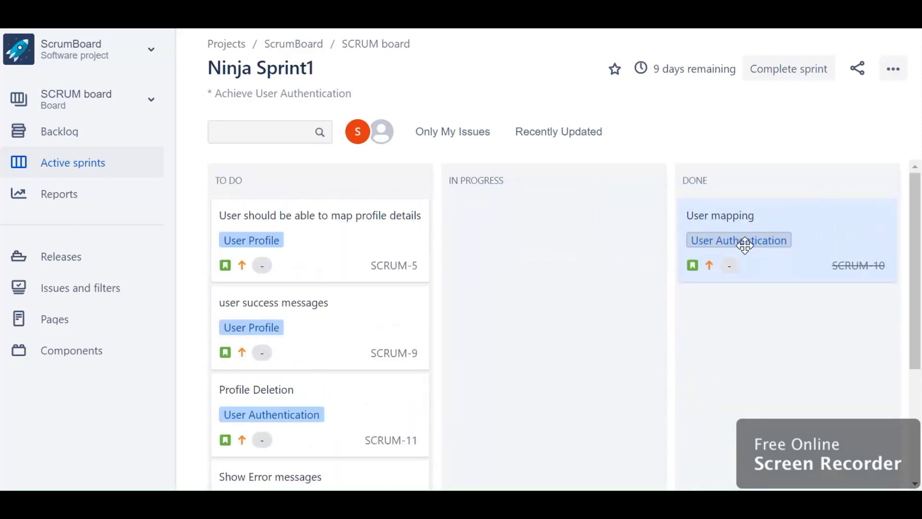
left_click_drag(848, 231, 408, 232)
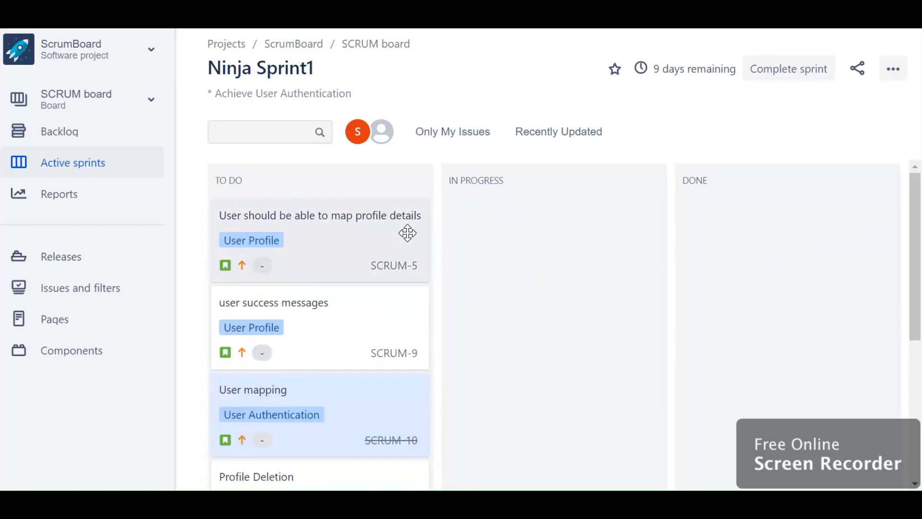
- Return to the Backlog and pick the User Authentication epic in the EPICS panel, showing 4 sprint issues
left_click(105, 137)
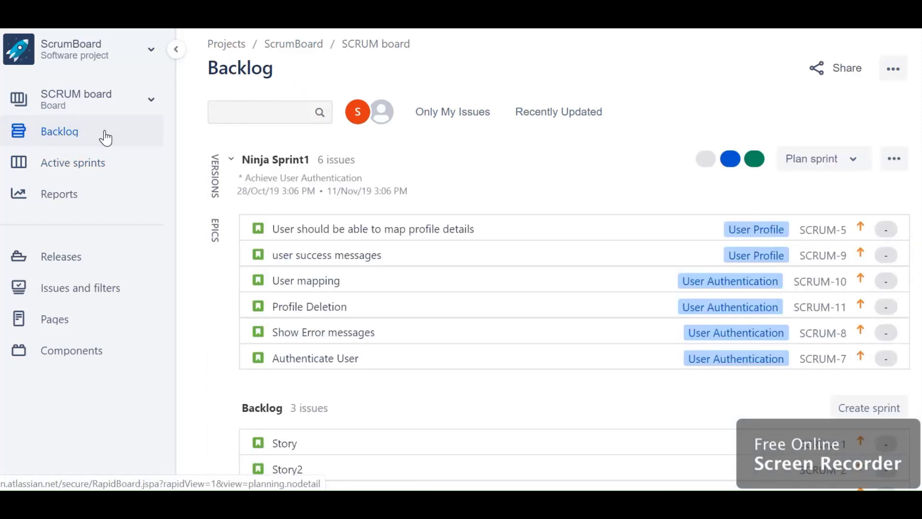
left_click(216, 232)
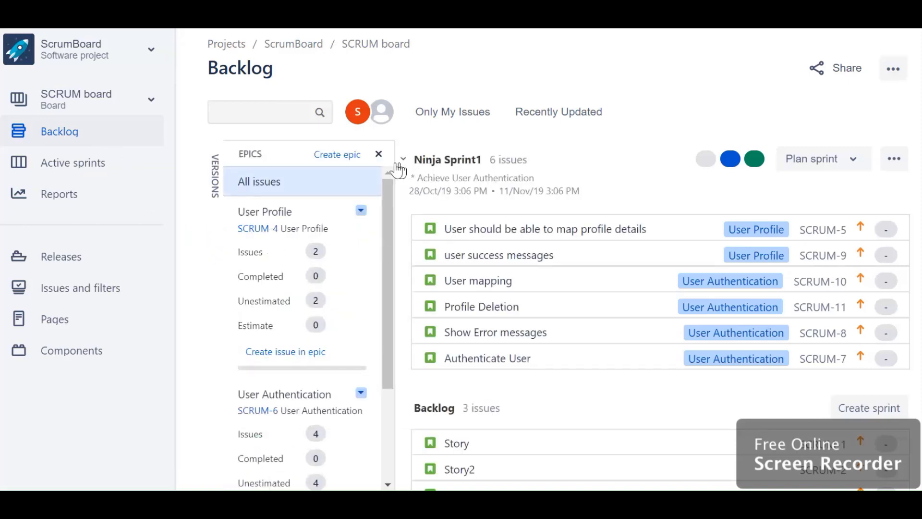
left_click(379, 155)
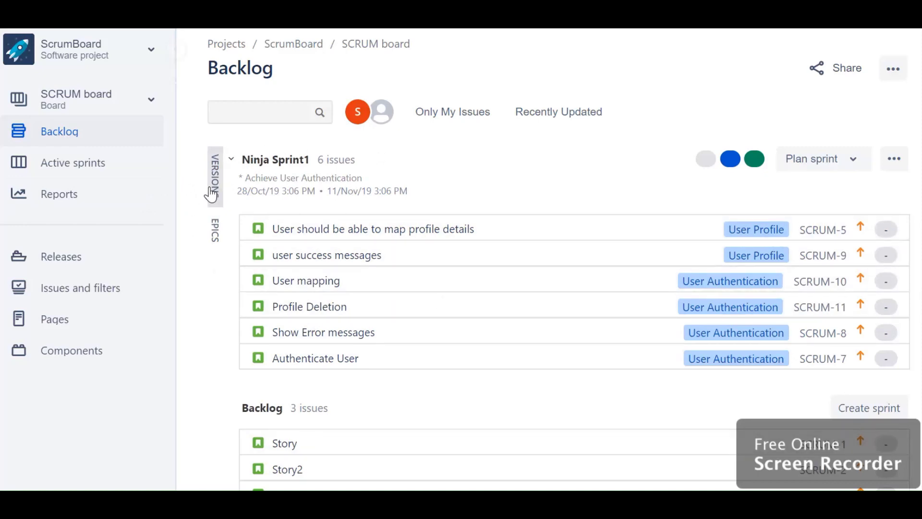
left_click(216, 243)
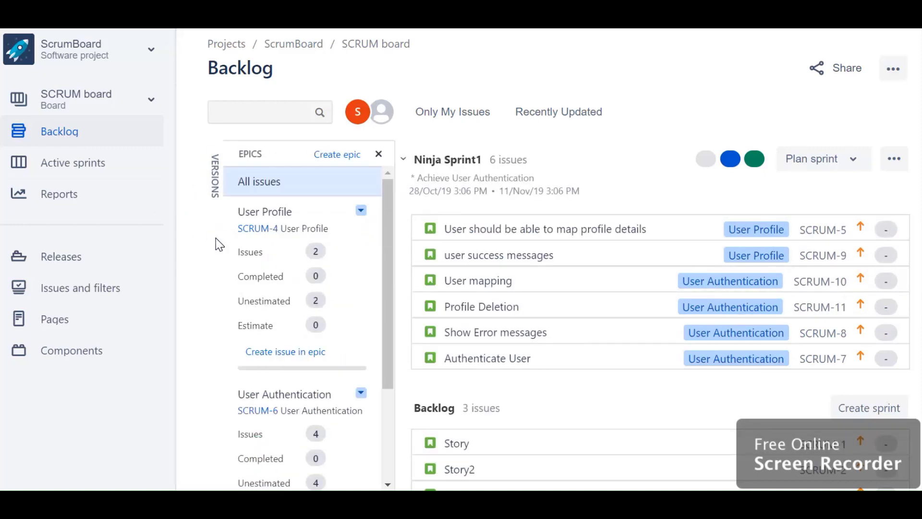
left_click_drag(394, 222, 374, 174)
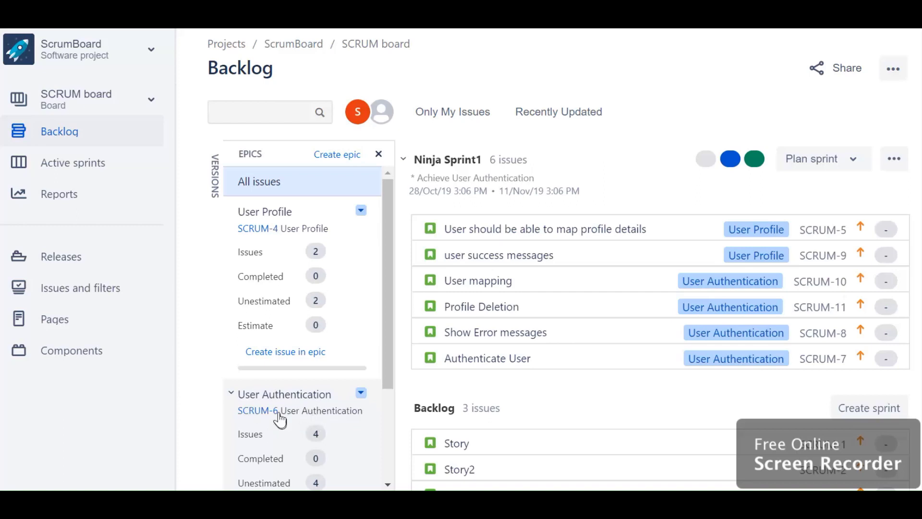
left_click(311, 409)
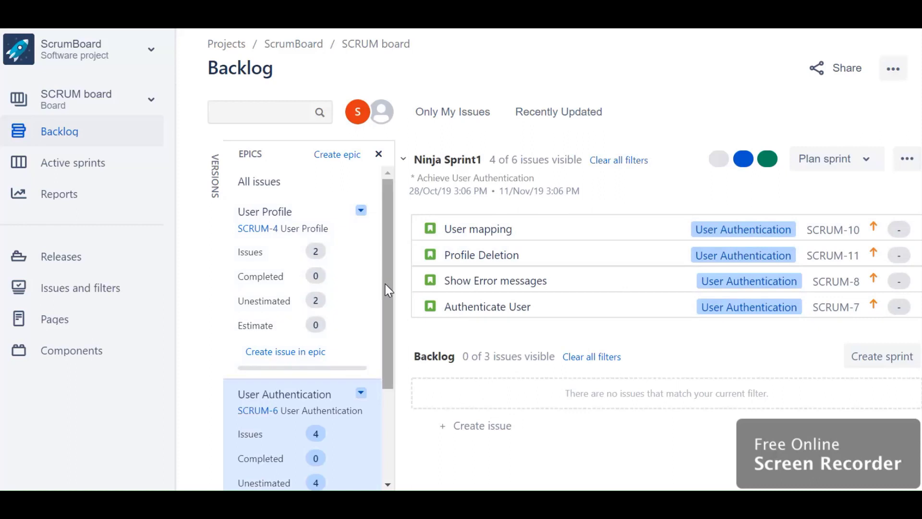
left_click_drag(386, 285, 384, 422)
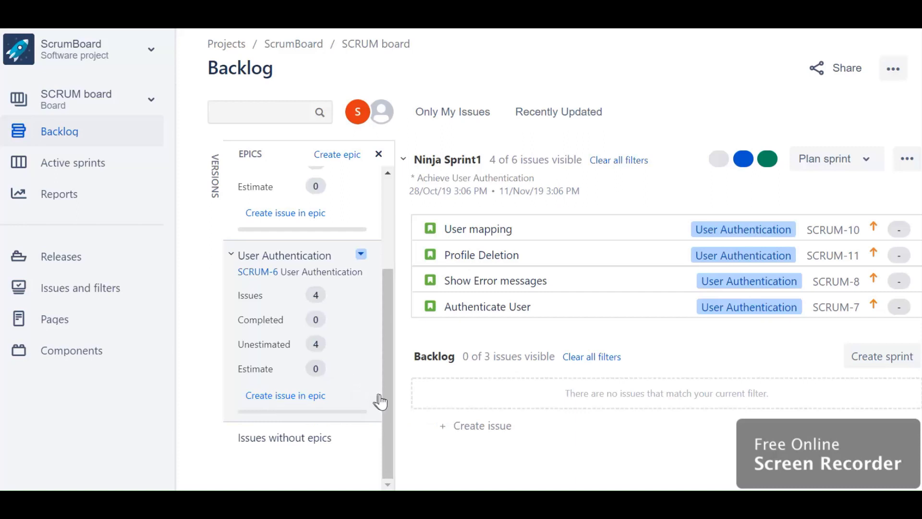
left_click_drag(390, 397, 394, 259)
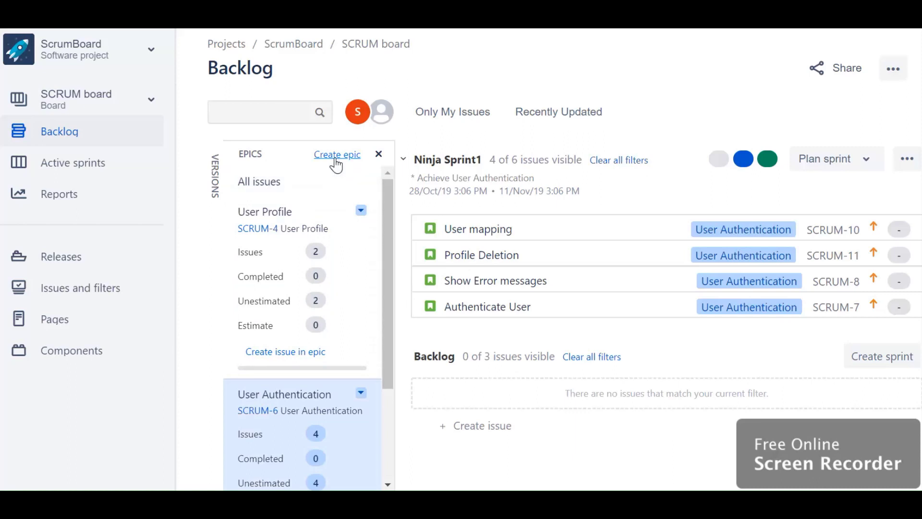
- Select All issues to clear the epic filter, then close the Epics and Versions side panels
left_click(285, 190)
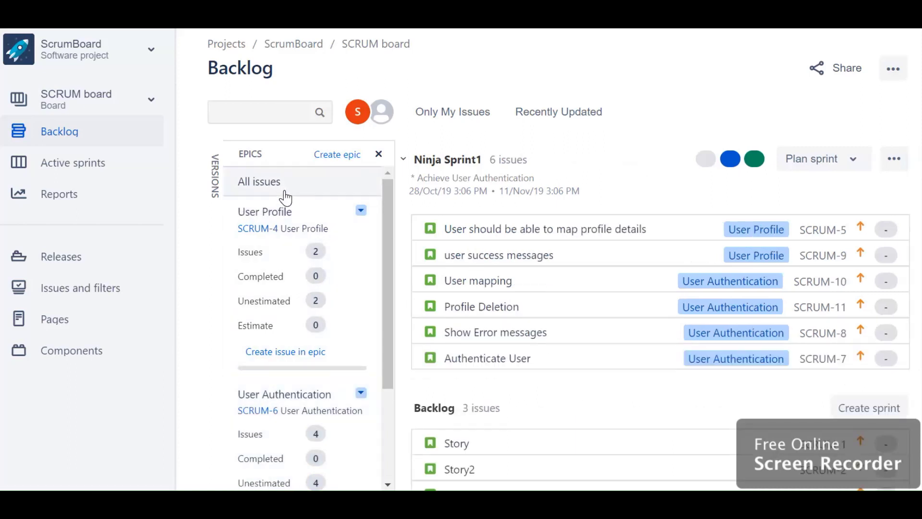
left_click(379, 154)
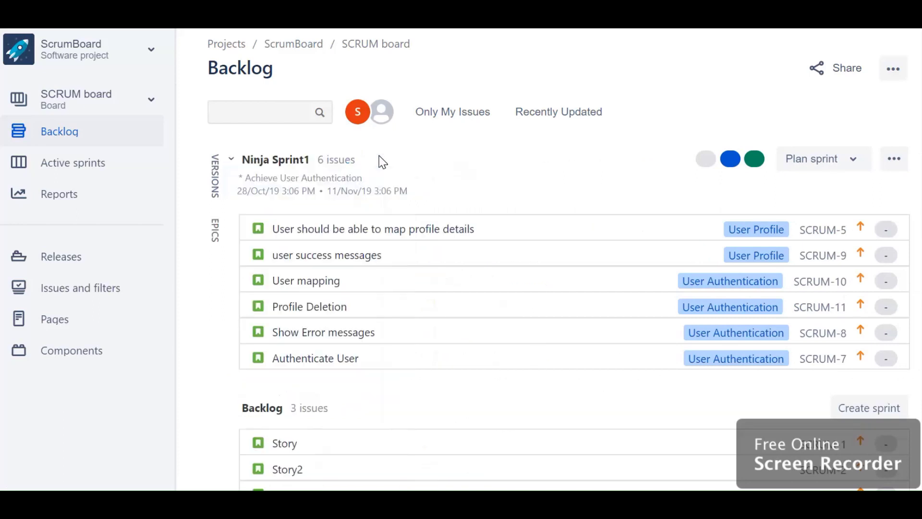
left_click(213, 178)
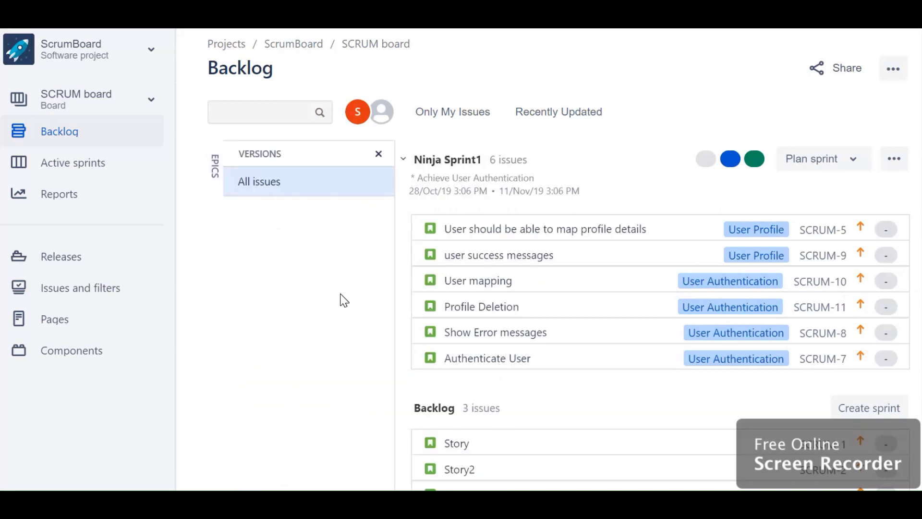
left_click(379, 154)
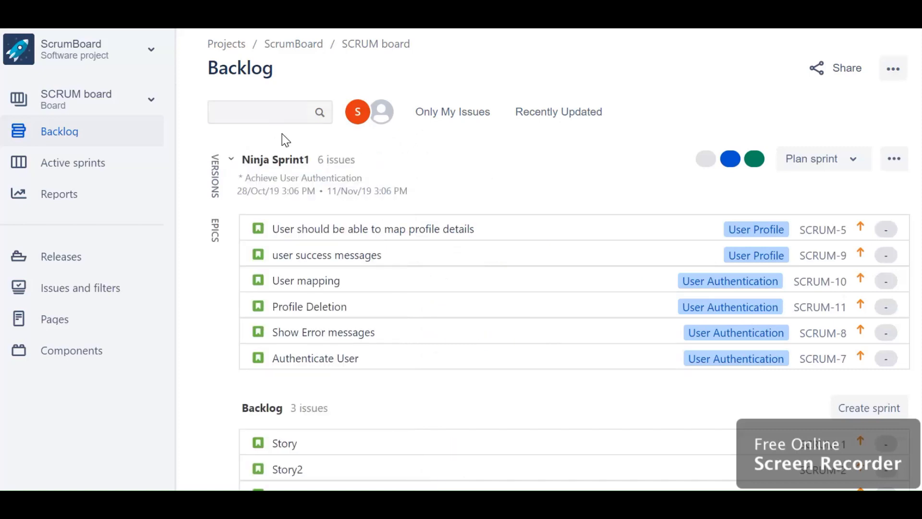